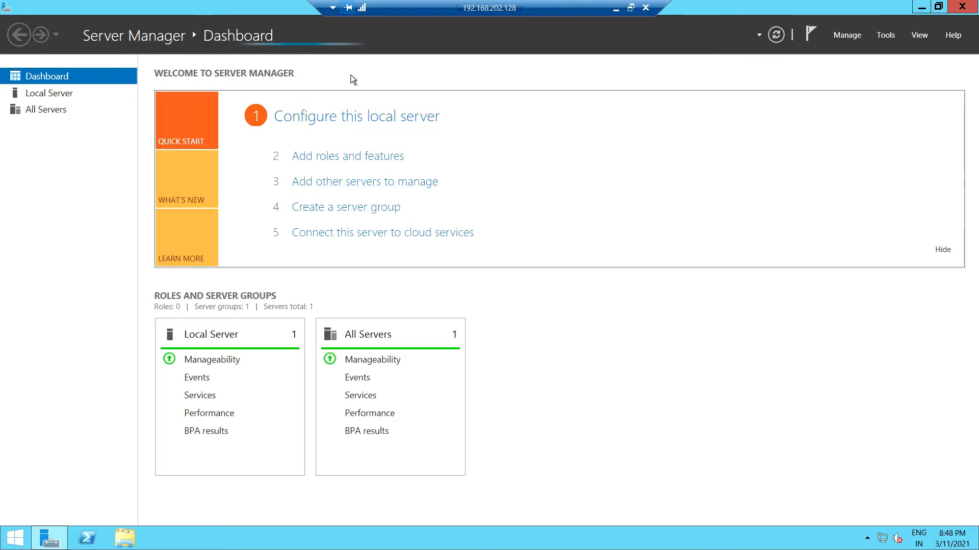
Step: Start adding roles and features to the server with the Remote Desktop Services installation type
click(340, 163)
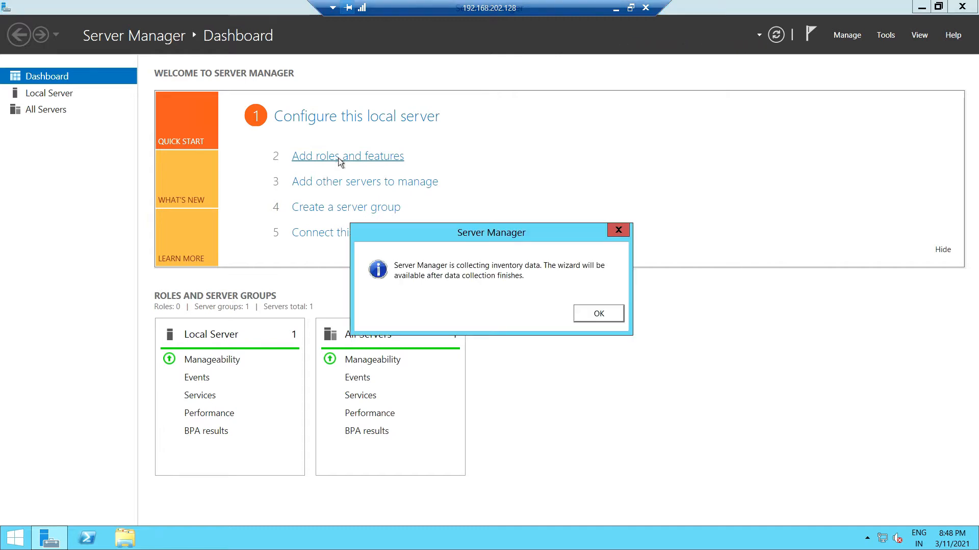
click(599, 315)
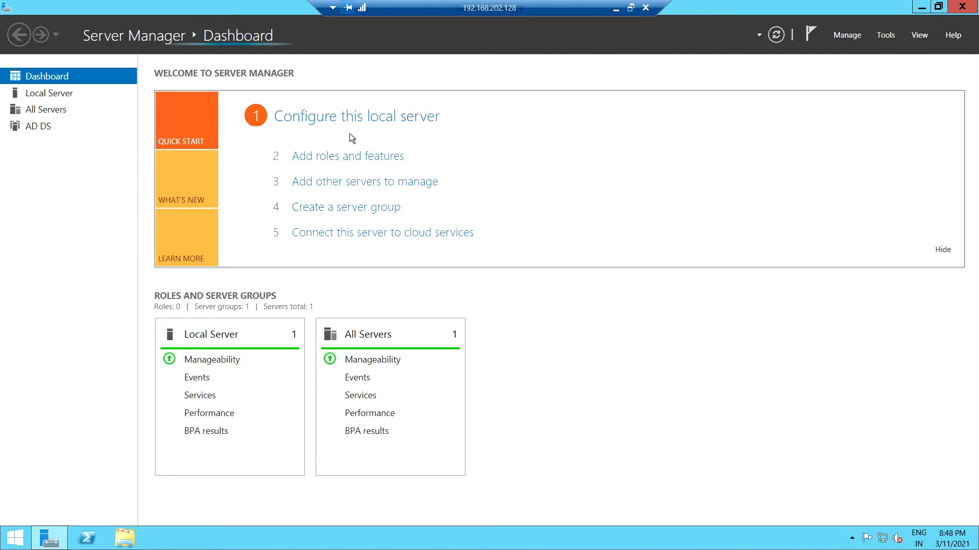
click(358, 162)
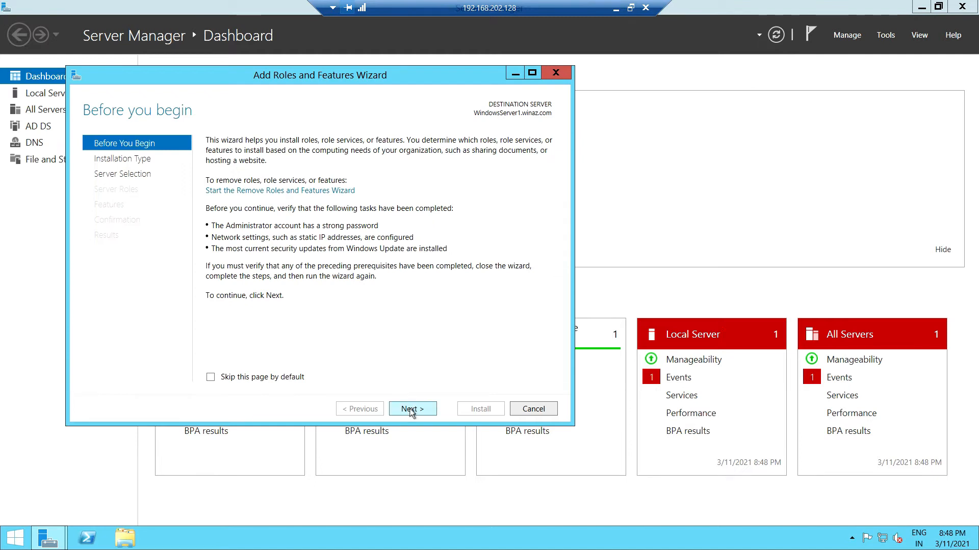
click(412, 411)
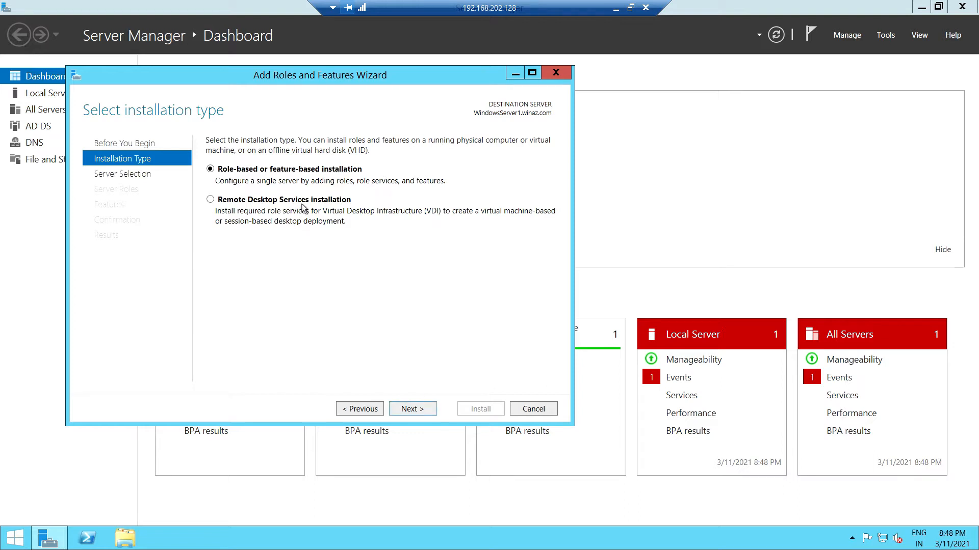
click(210, 200)
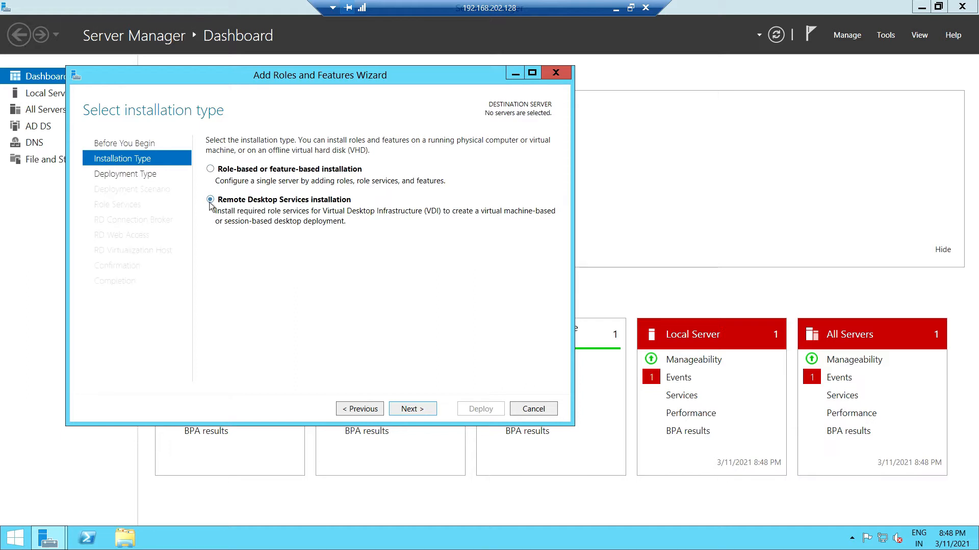
click(410, 410)
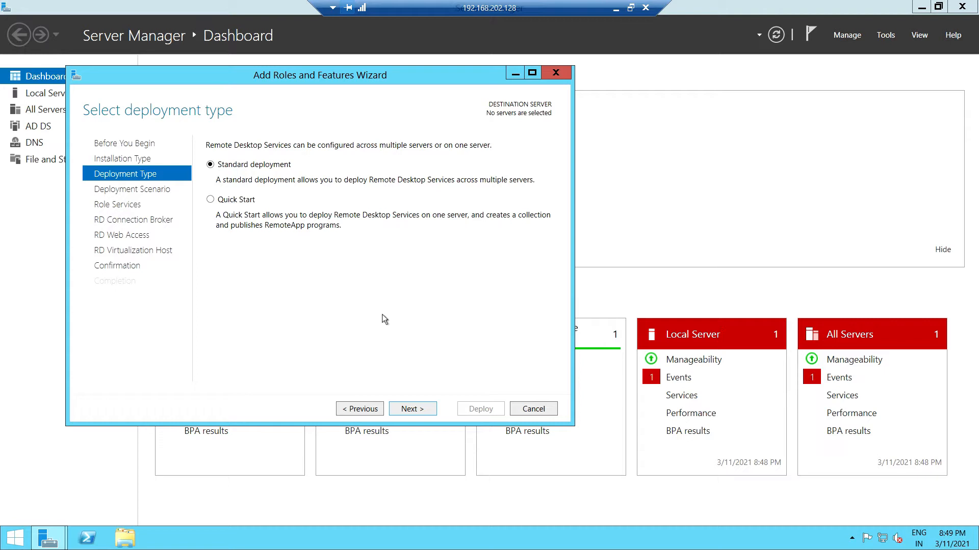
Step: Accept the standard deployment with the virtual machine-based desktop scenario and its listed role services
click(403, 413)
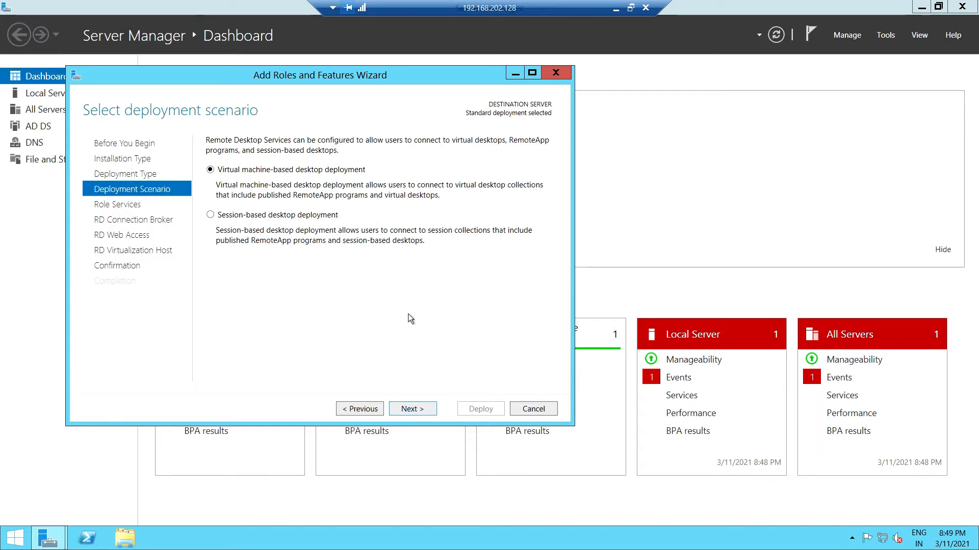
click(406, 411)
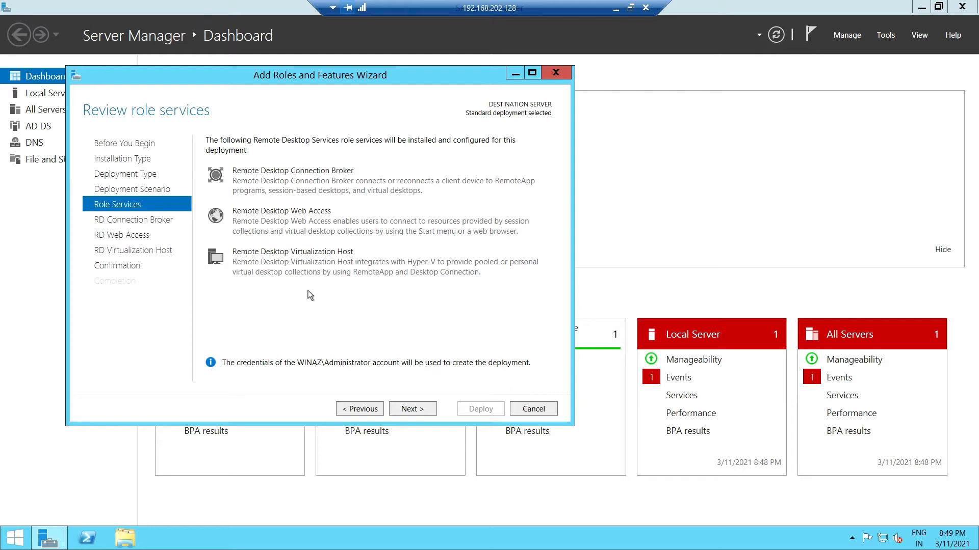
click(412, 409)
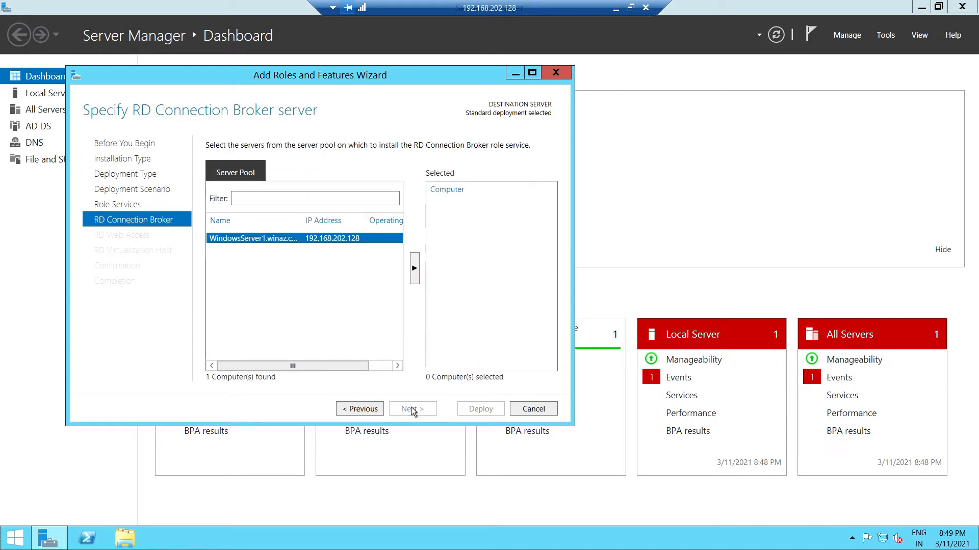
Step: Try to assign WindowsServer1 as RD Connection Broker, RD Web Access and RD Virtualization Host server
click(415, 270)
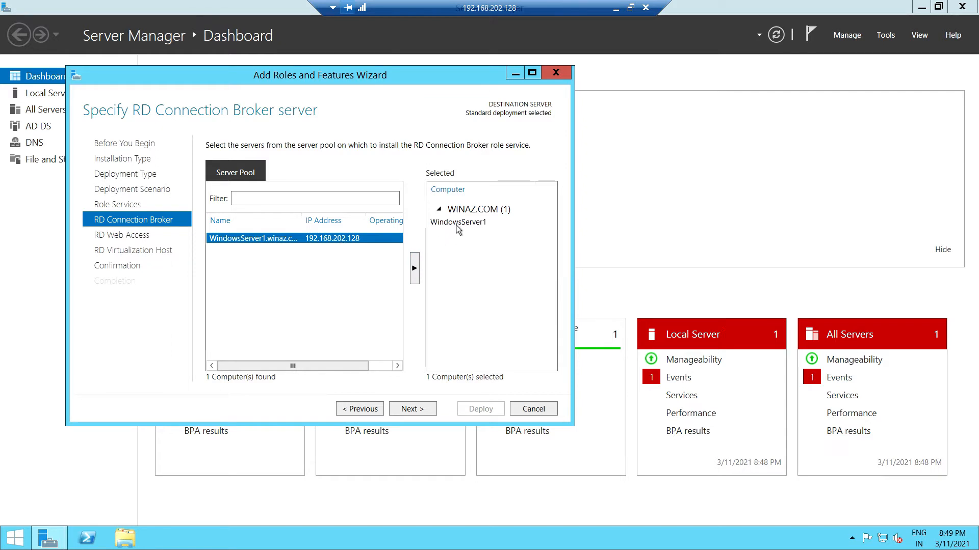
click(413, 409)
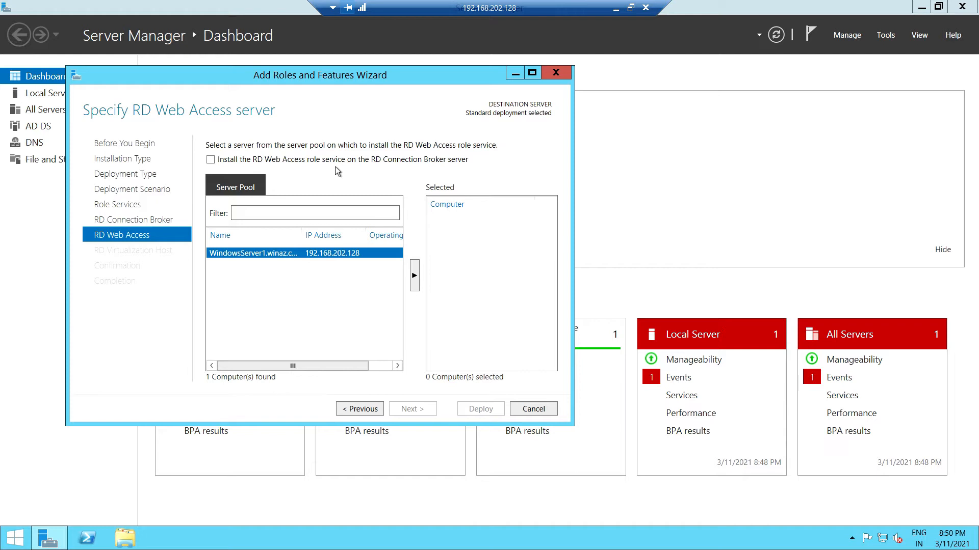
click(212, 161)
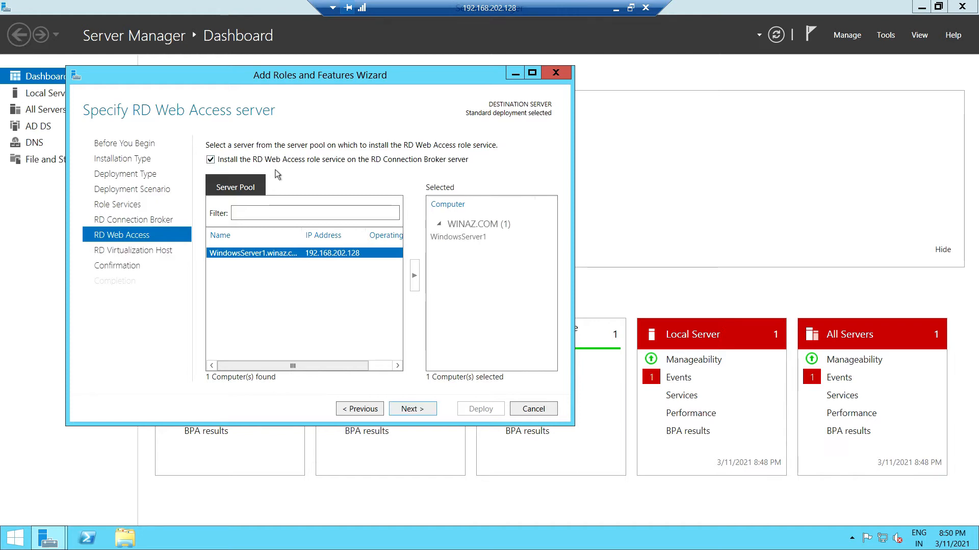
click(409, 410)
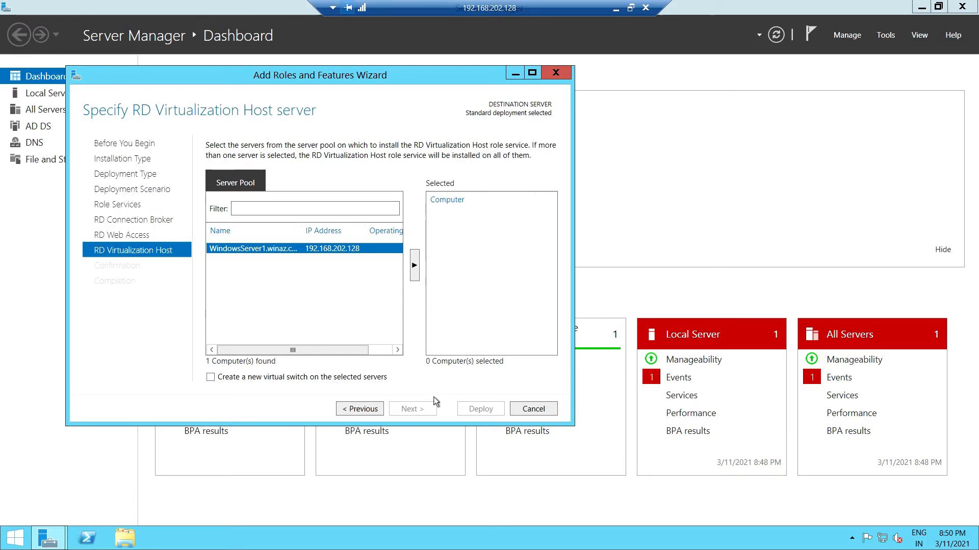
click(415, 265)
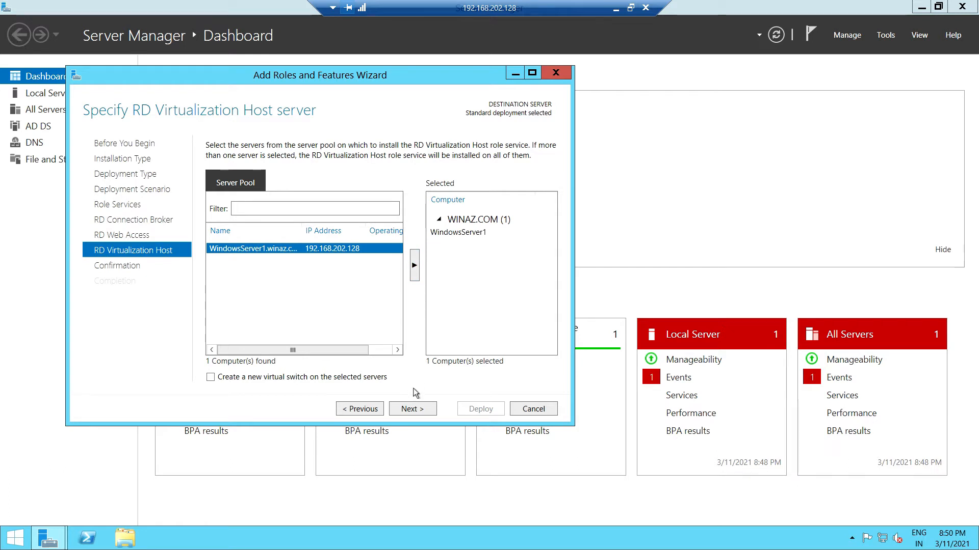
click(417, 414)
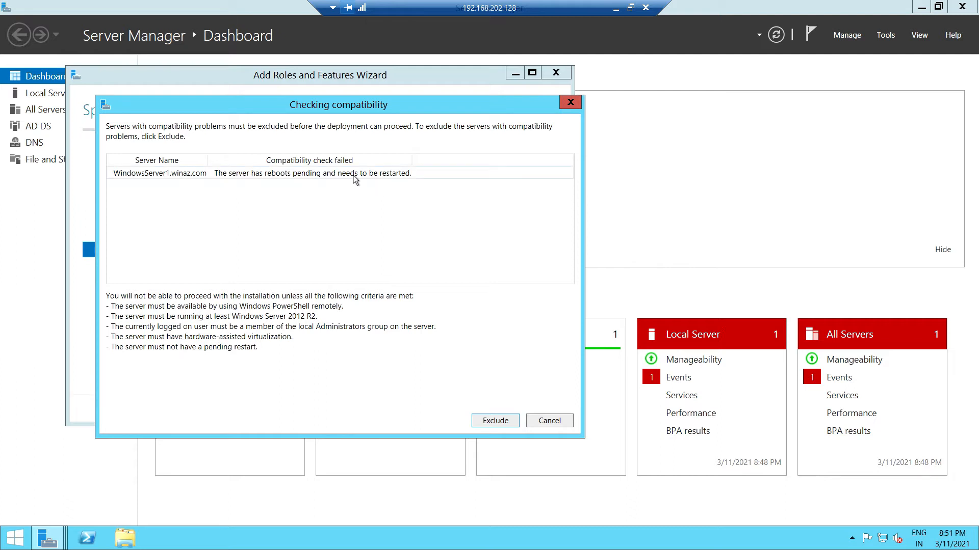
Step: Choose a Remote Desktop Services installation using standard deployment and virtual machine-based desktops, accepting the listed role services
click(267, 173)
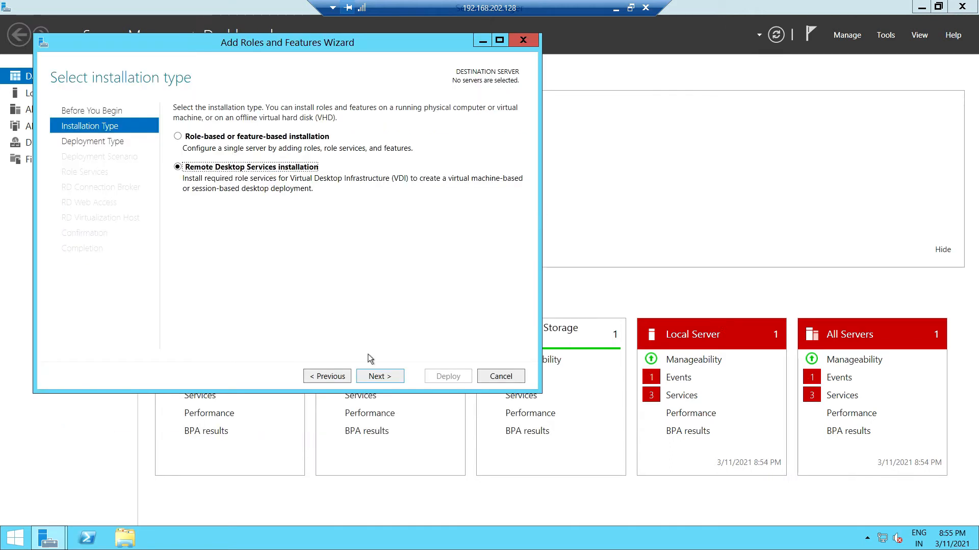
click(376, 378)
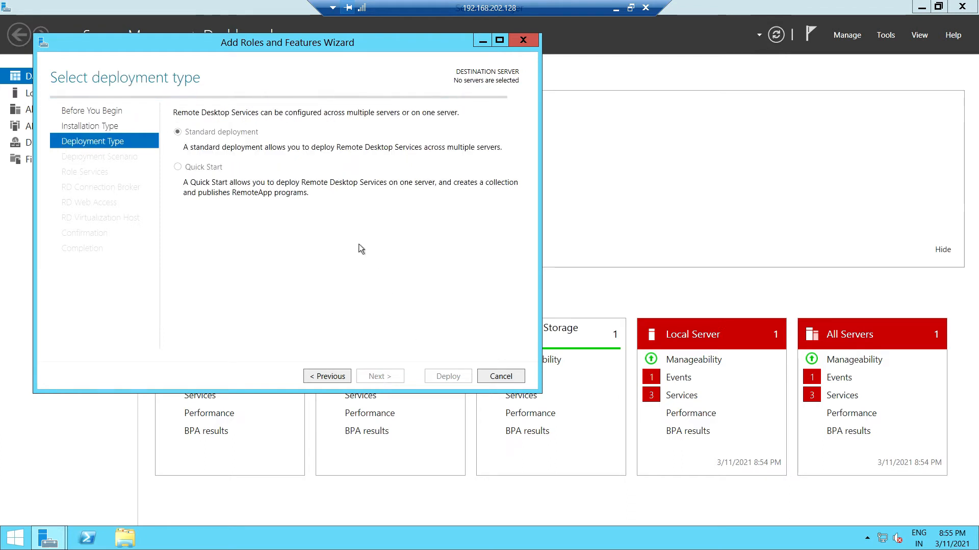
click(379, 382)
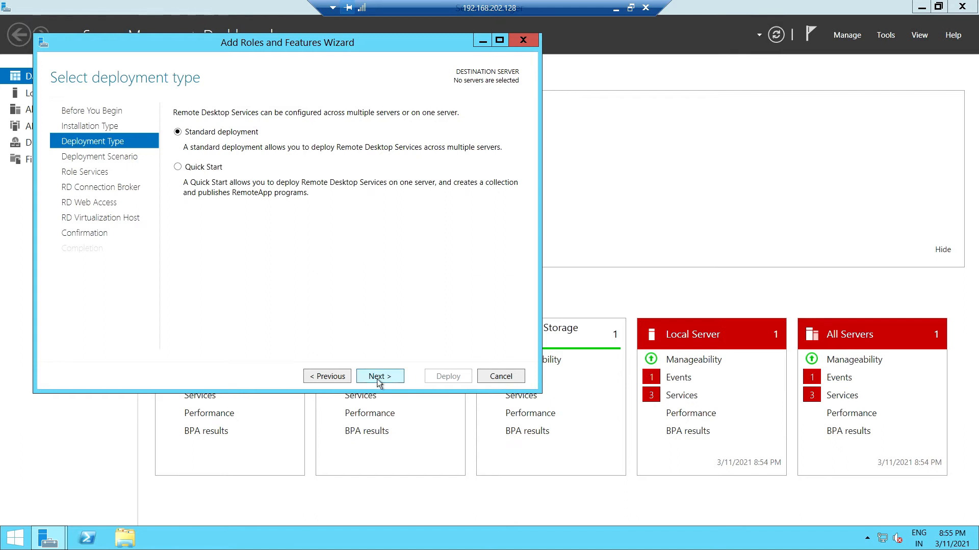
click(385, 382)
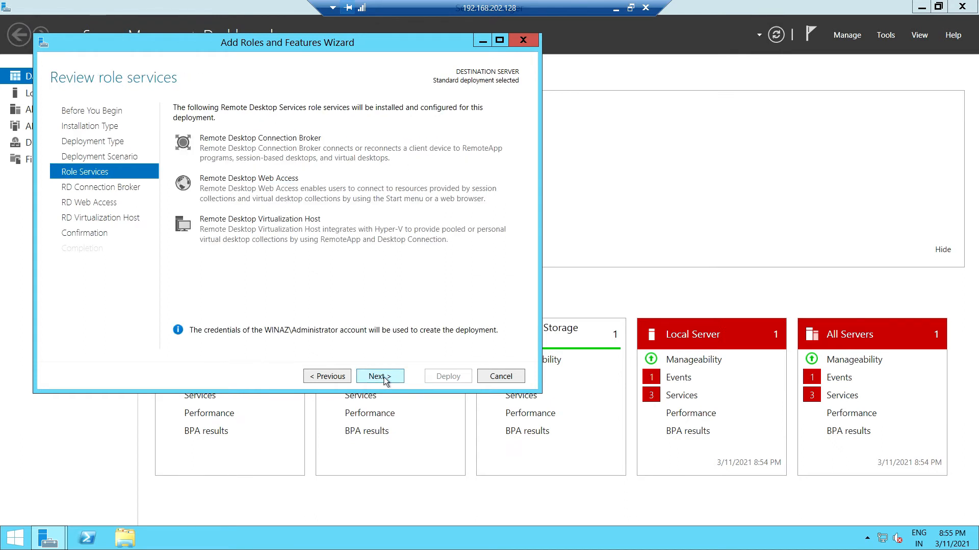
click(380, 377)
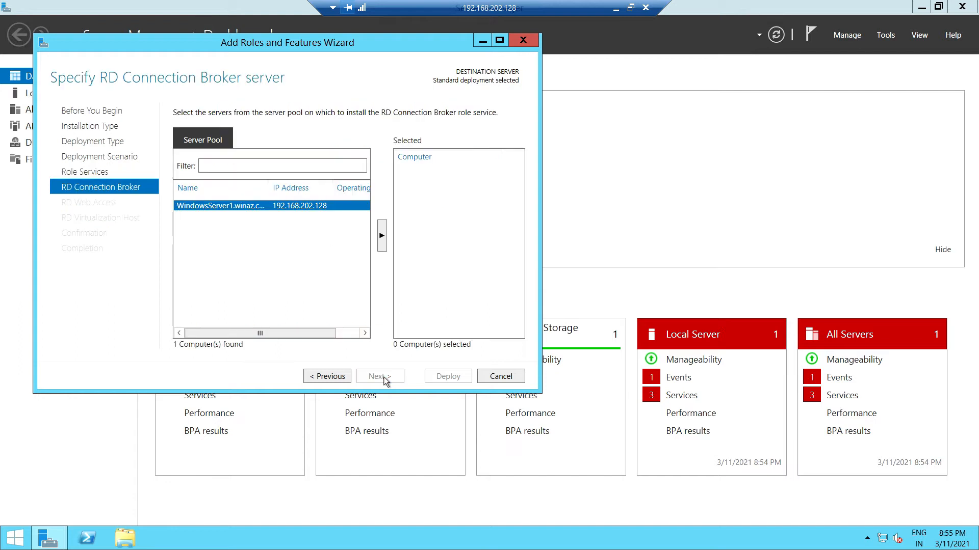
Step: Assign WindowsServer1 to the RD Connection Broker and RD Virtualization Host roles, and install RD Web Access on the broker server
click(383, 234)
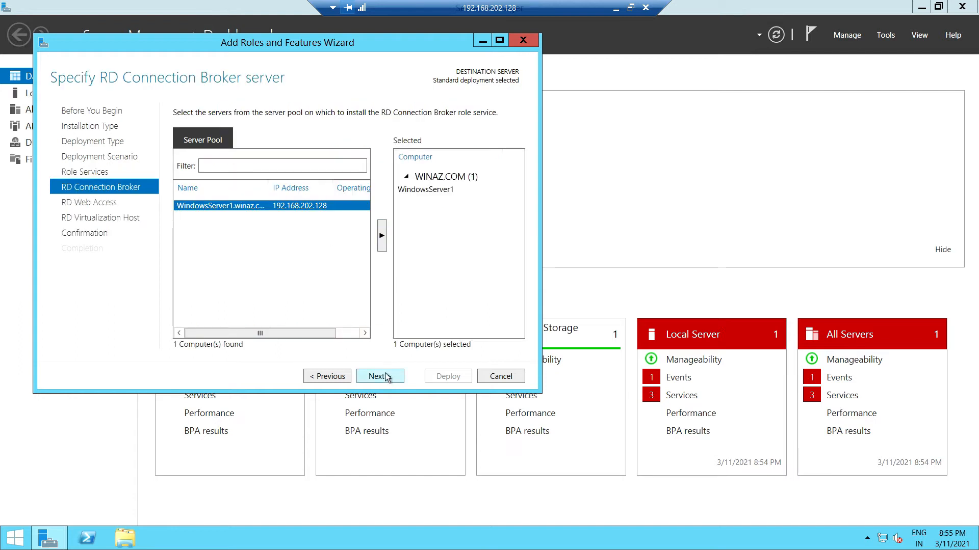
click(385, 377)
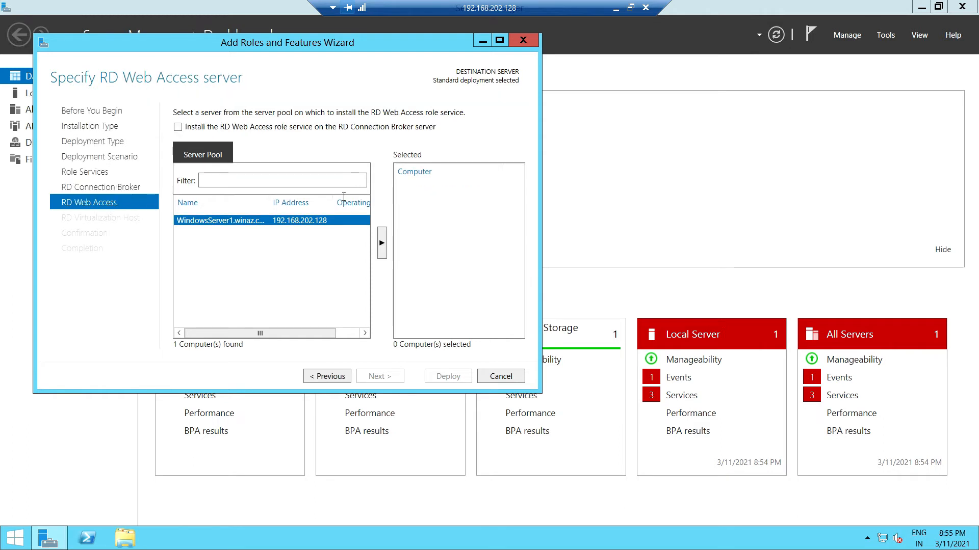
click(293, 127)
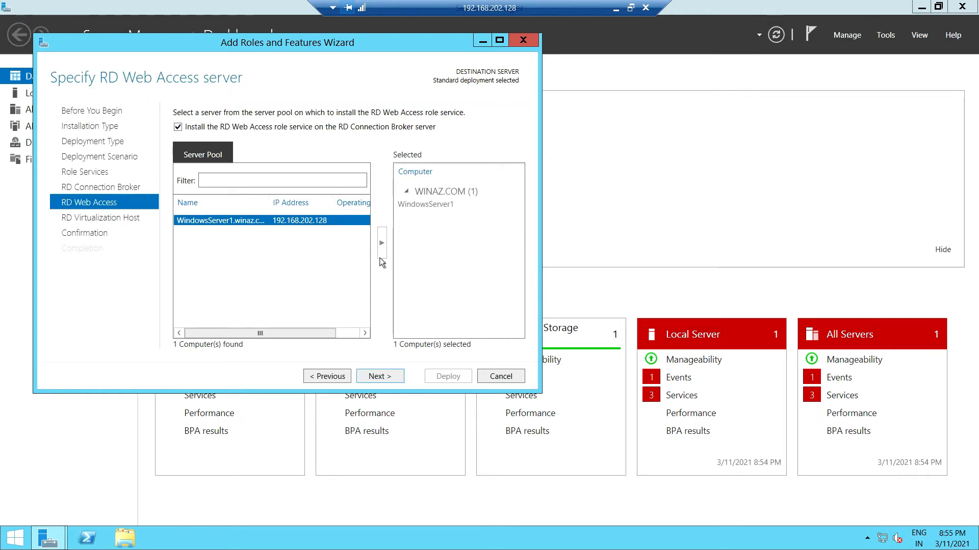
click(387, 380)
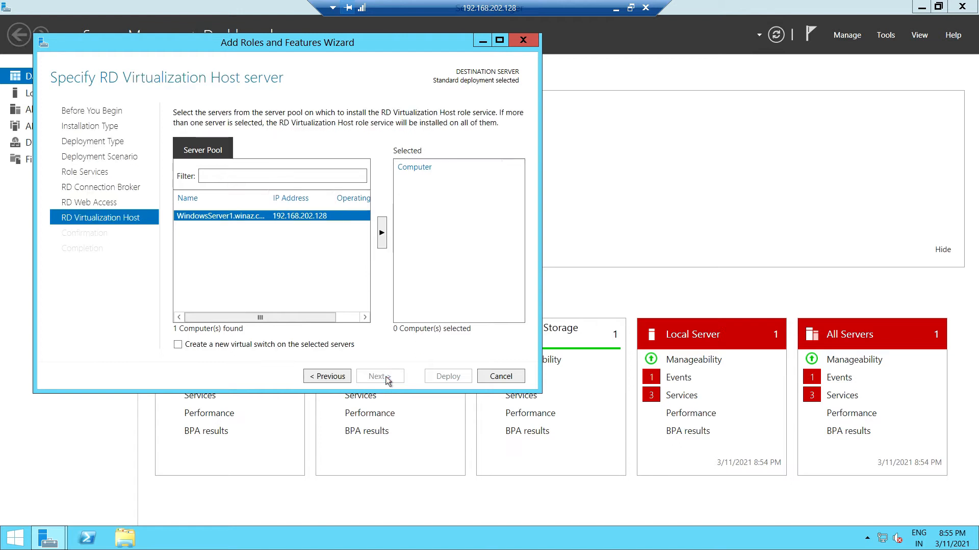
click(382, 233)
click(379, 376)
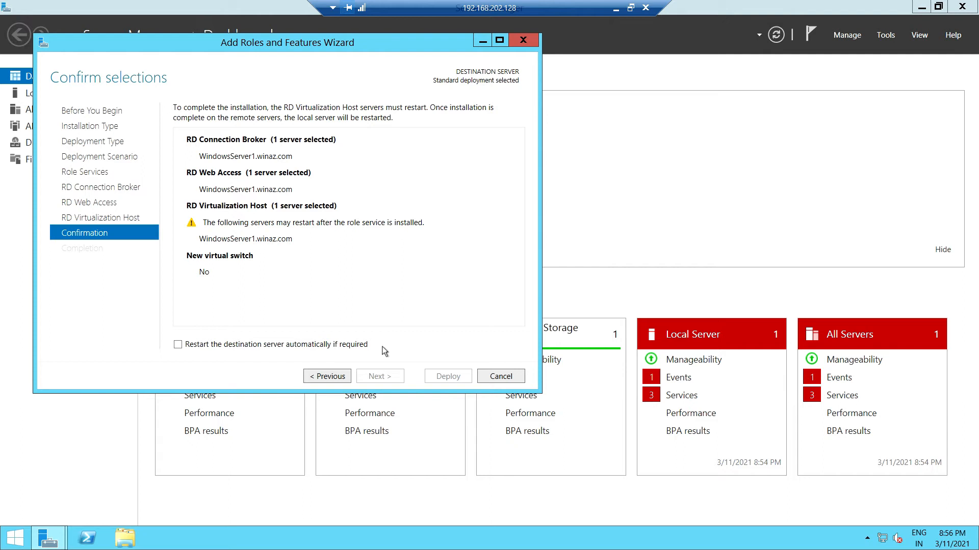
Step: Allow the destination server to restart automatically if required and deploy the selected Remote Desktop Services roles
click(312, 347)
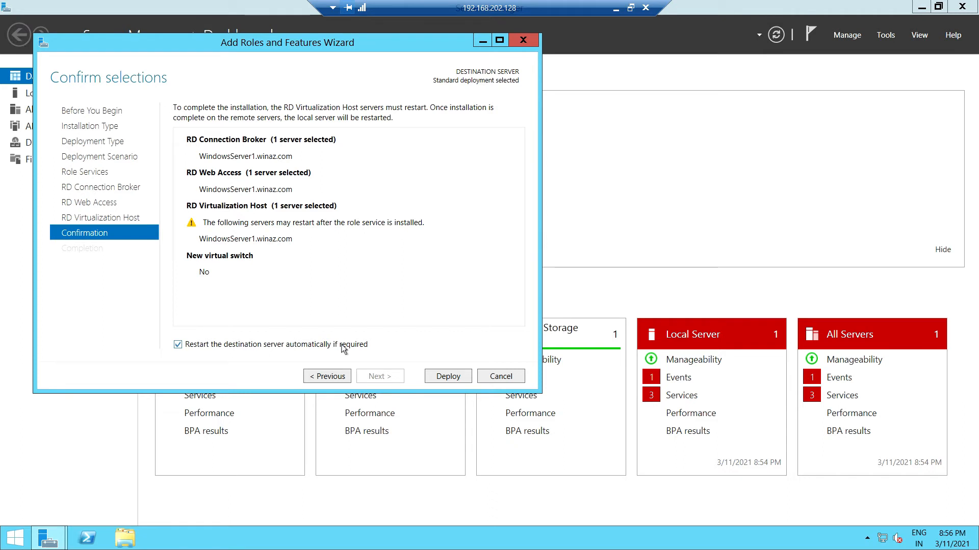
click(436, 378)
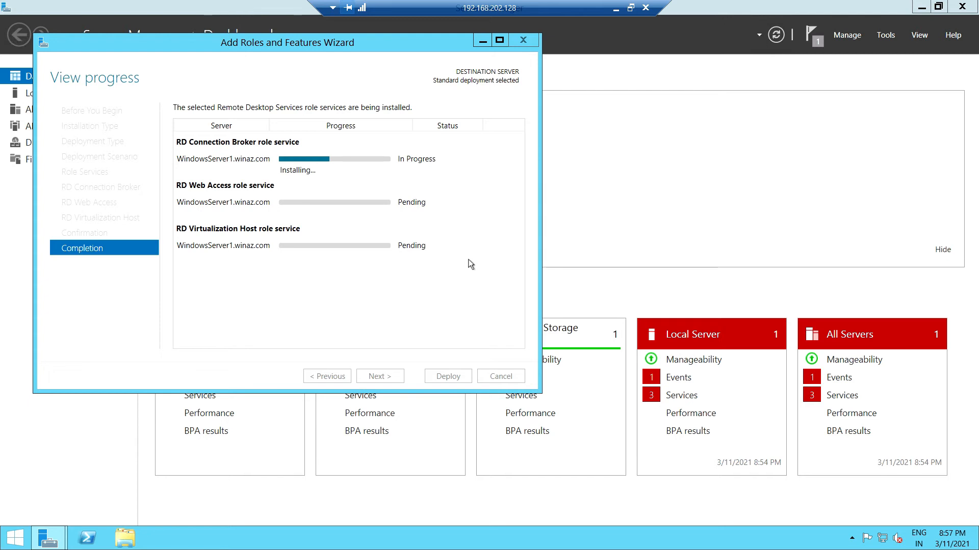
click(615, 10)
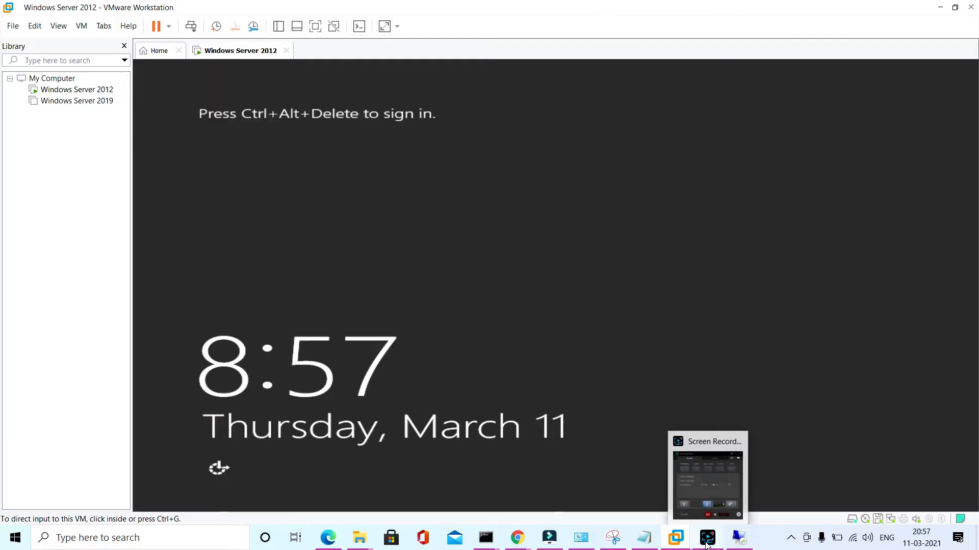
click(707, 540)
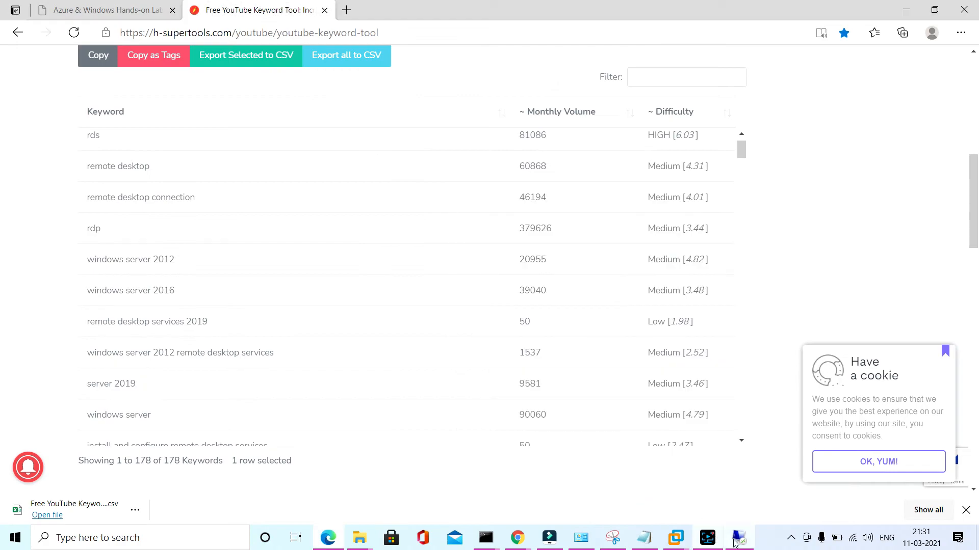
Step: Return to the remote server session, close the deployment wizard and check the deployment task's notification
click(738, 541)
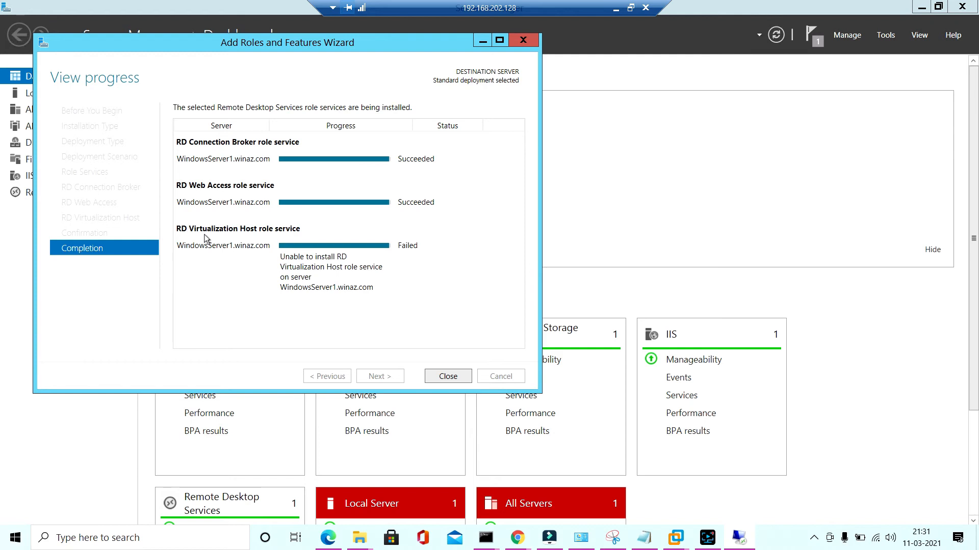
click(447, 376)
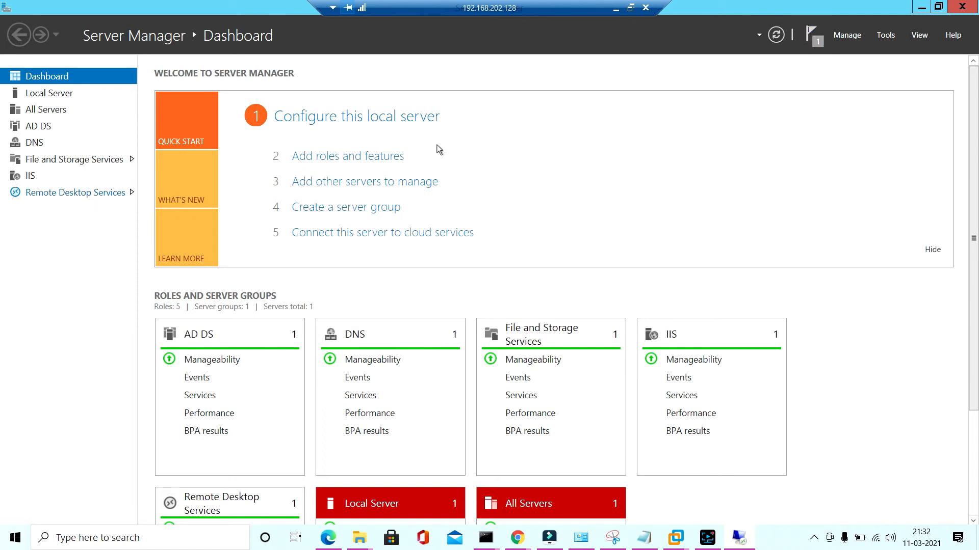
click(812, 38)
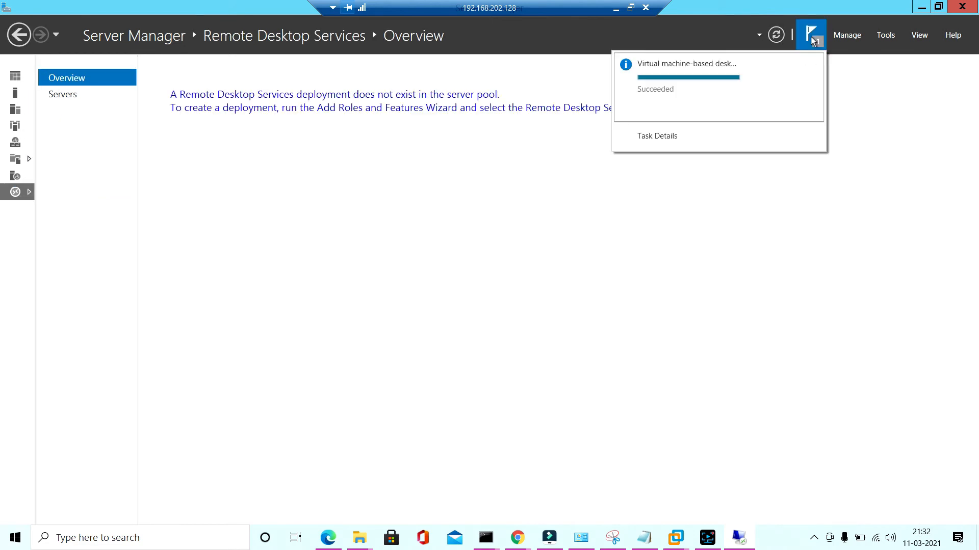
click(448, 158)
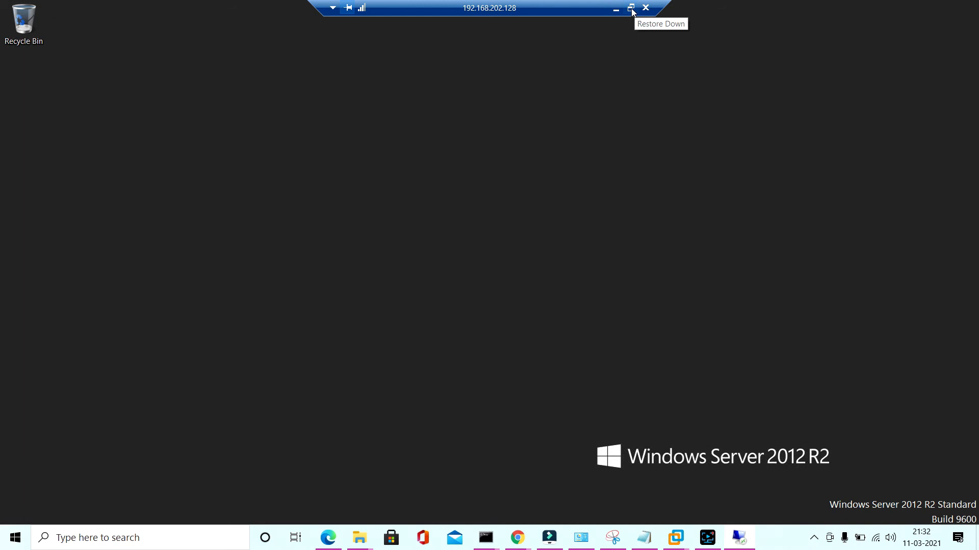
Step: Restart the remote Windows Server as a planned restart with the shutdown comment "RDS Configure"
double_click(598, 12)
click(367, 11)
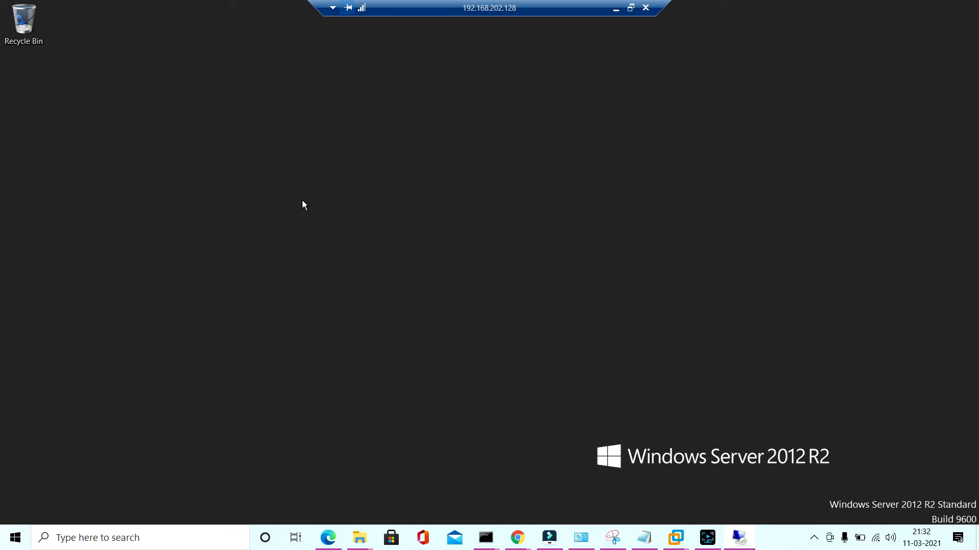
key(alt+F4)
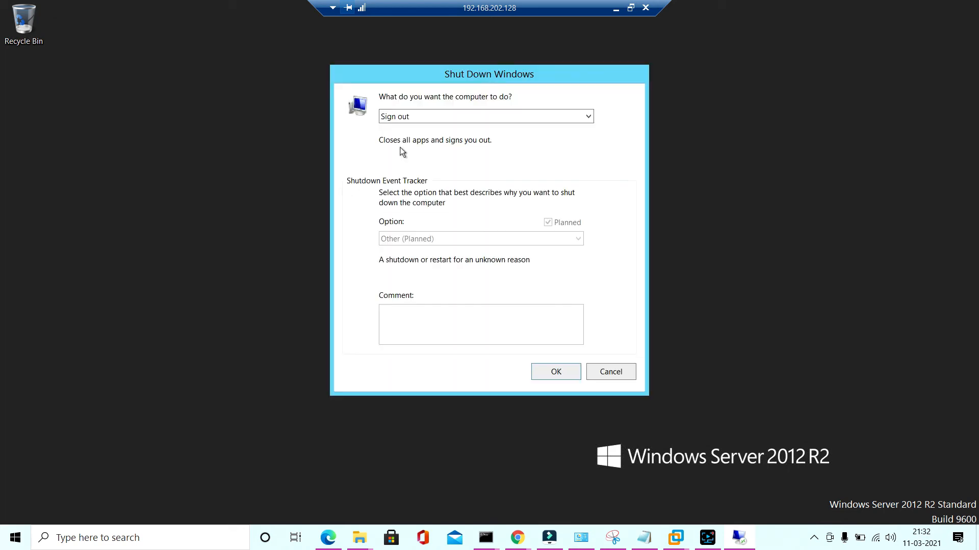
click(426, 119)
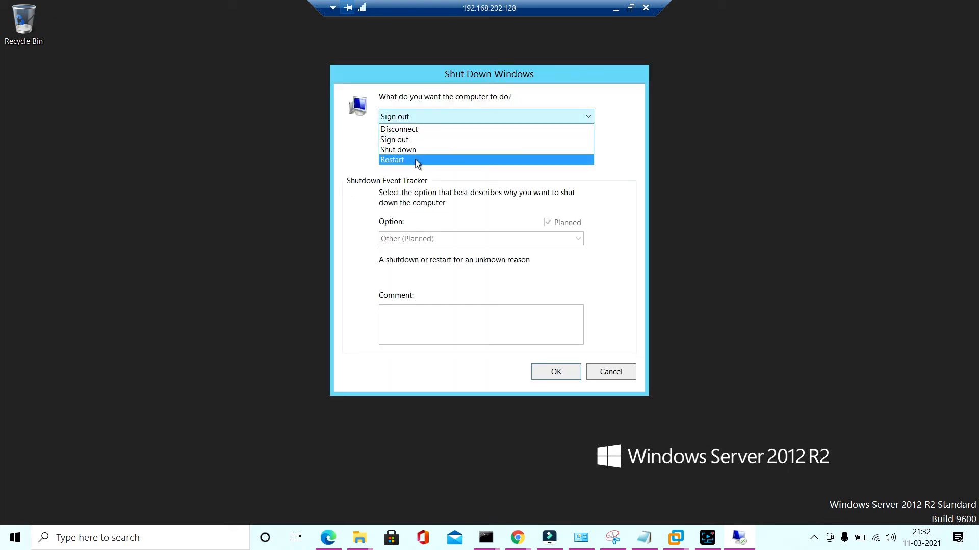
click(417, 162)
click(420, 323)
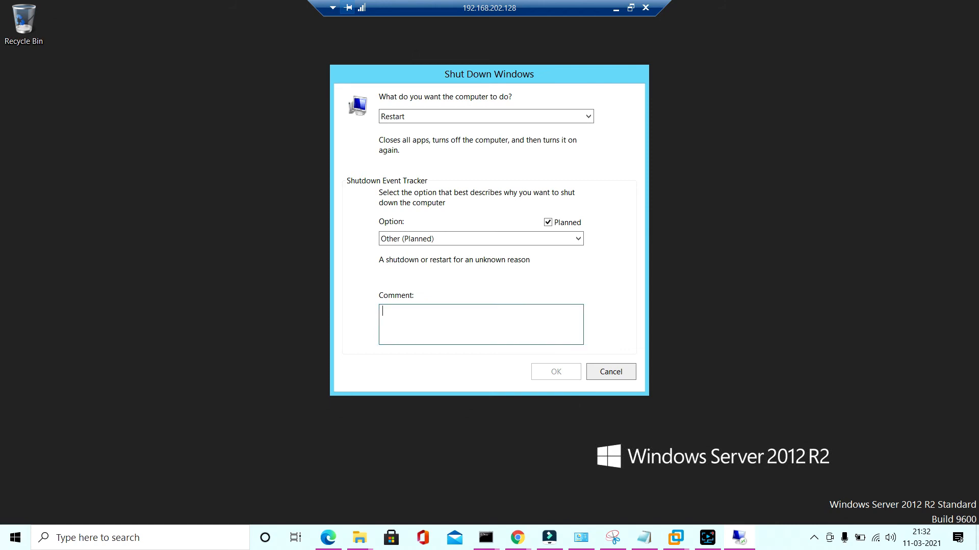
text(RDS Configure)
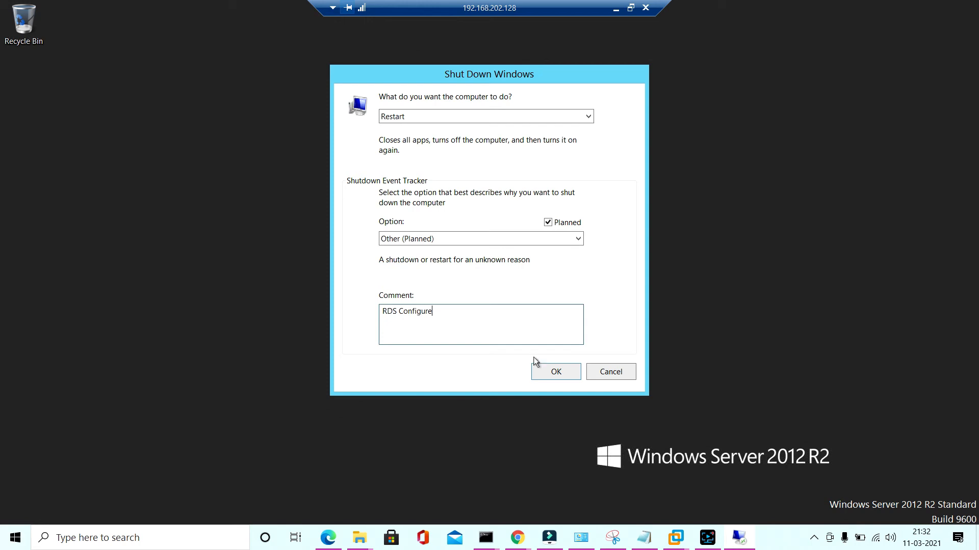
click(536, 375)
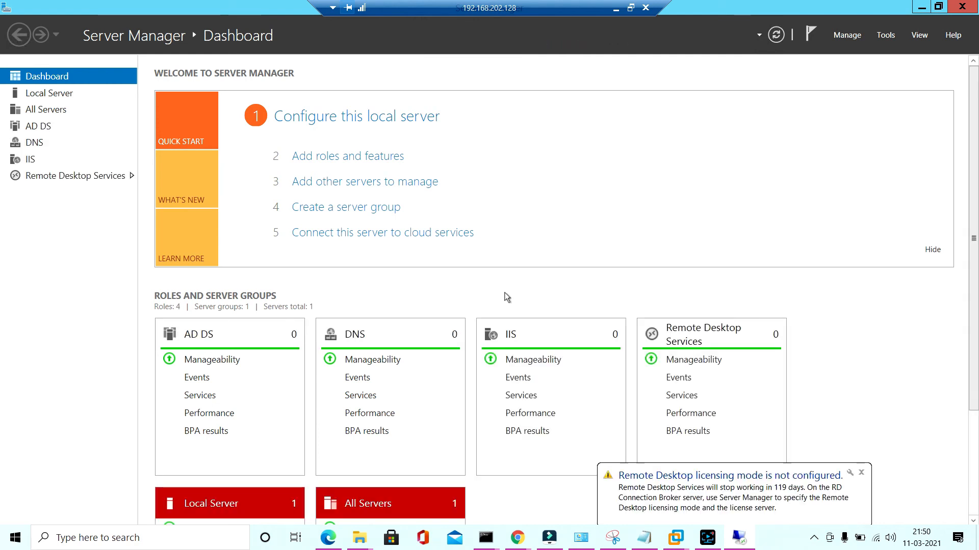
Step: Dismiss the licensing notification, open the Remote Desktop Services overview and launch the Services console with services.msc
click(631, 480)
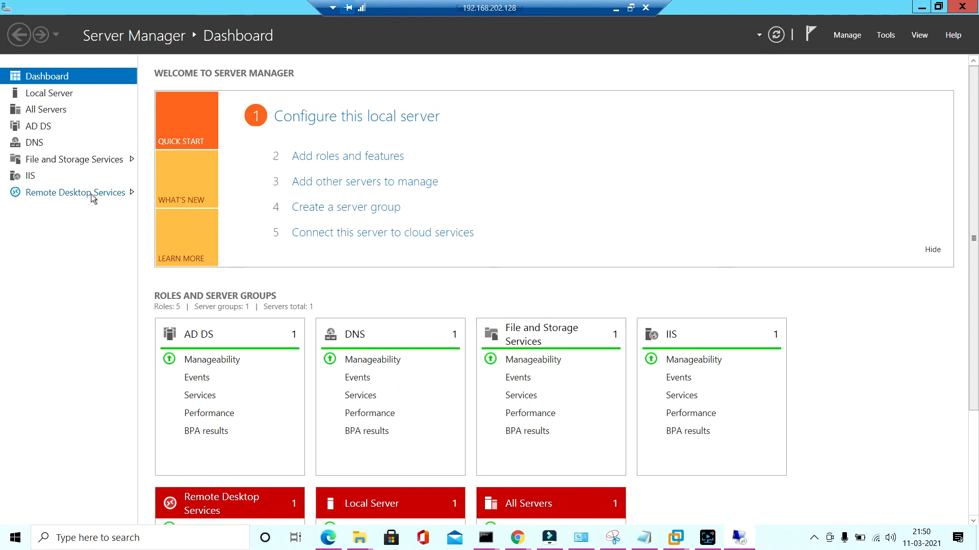
click(60, 193)
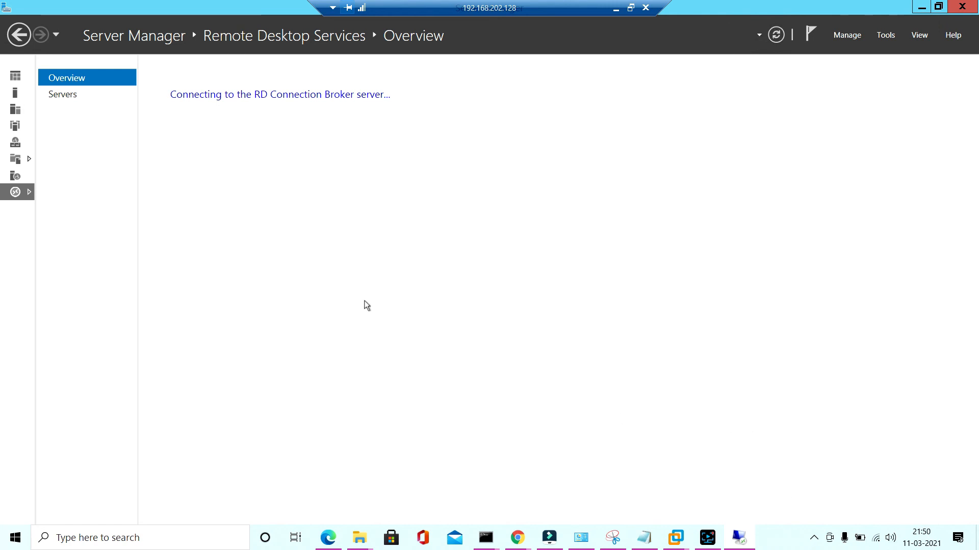
key(super+r)
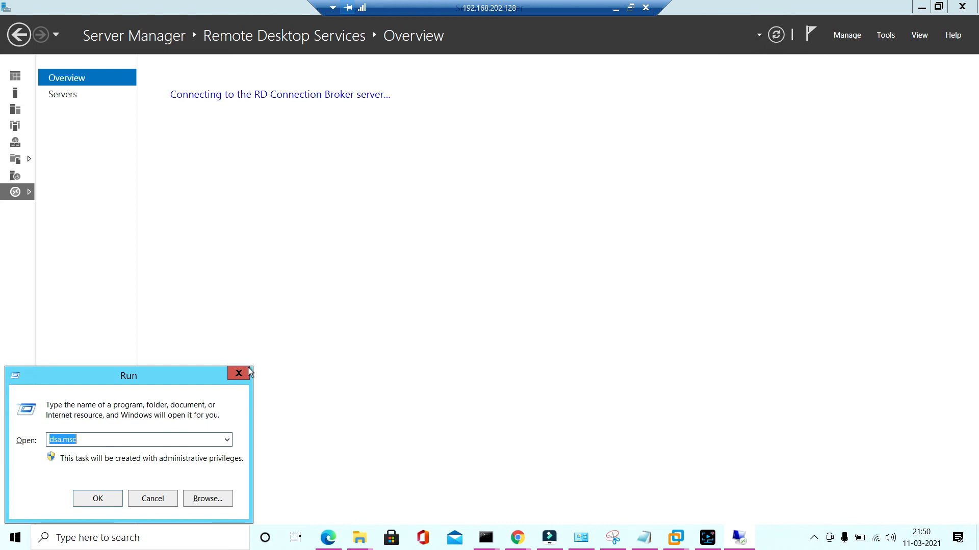
text(ser)
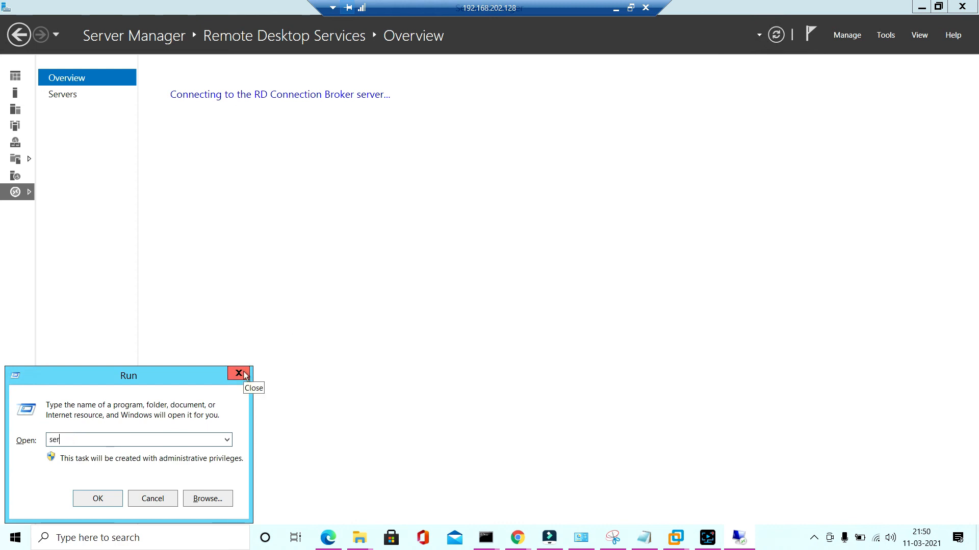
text(vices.msc)
key(Return)
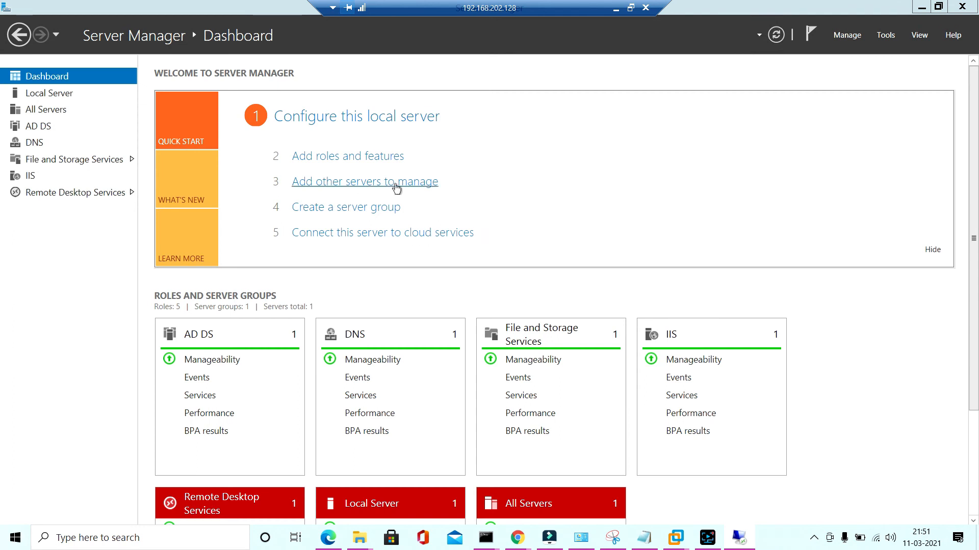
Step: Check the Remote Desktop Services overview again and open its list of servers
click(81, 193)
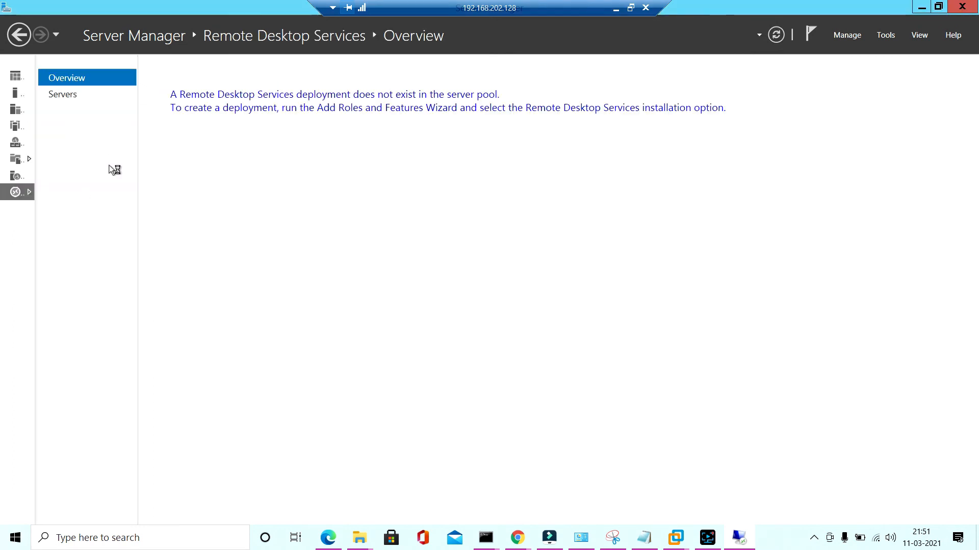
click(63, 95)
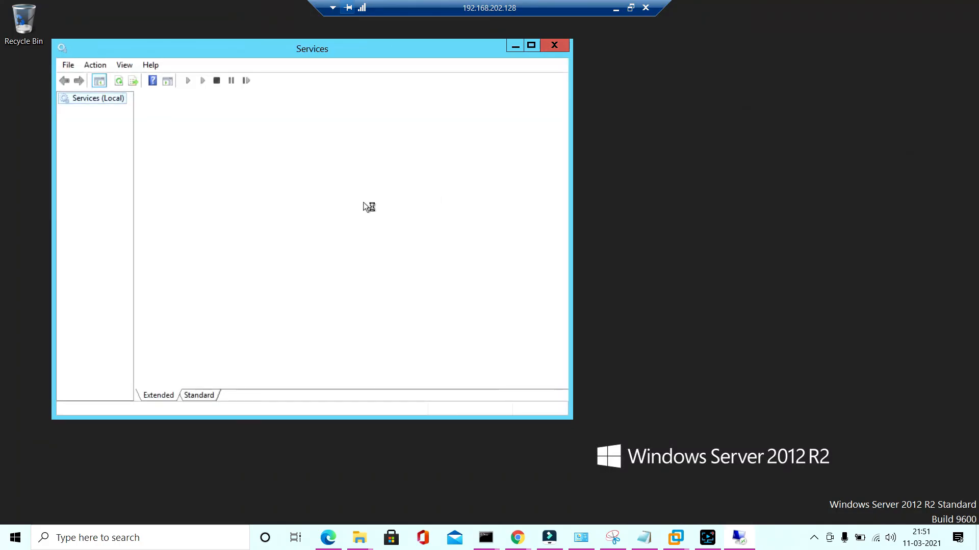
Step: Examine the Remote Desktop entries in the Services console with full names shown, including Connection Broker and Management, and move the console window aside
click(361, 235)
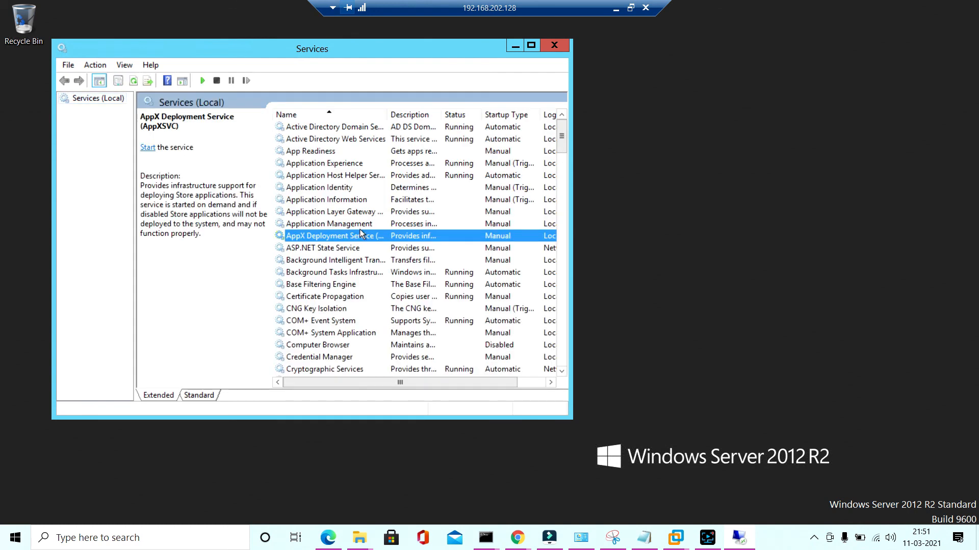
key(r)
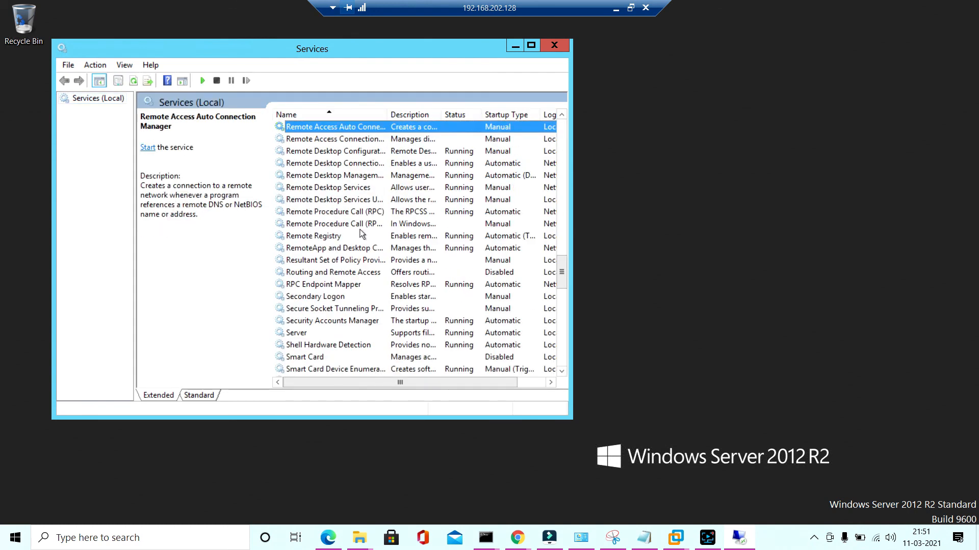
double_click(386, 115)
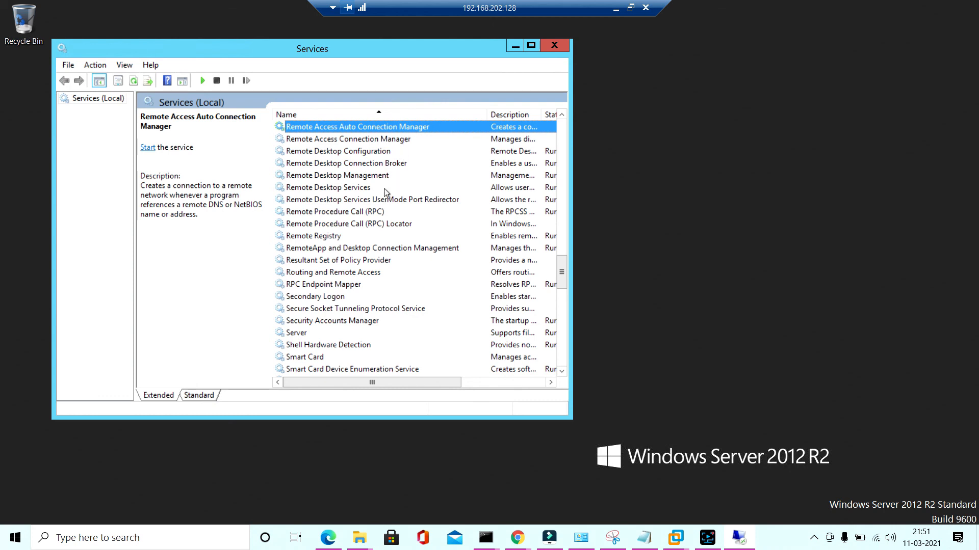
click(376, 140)
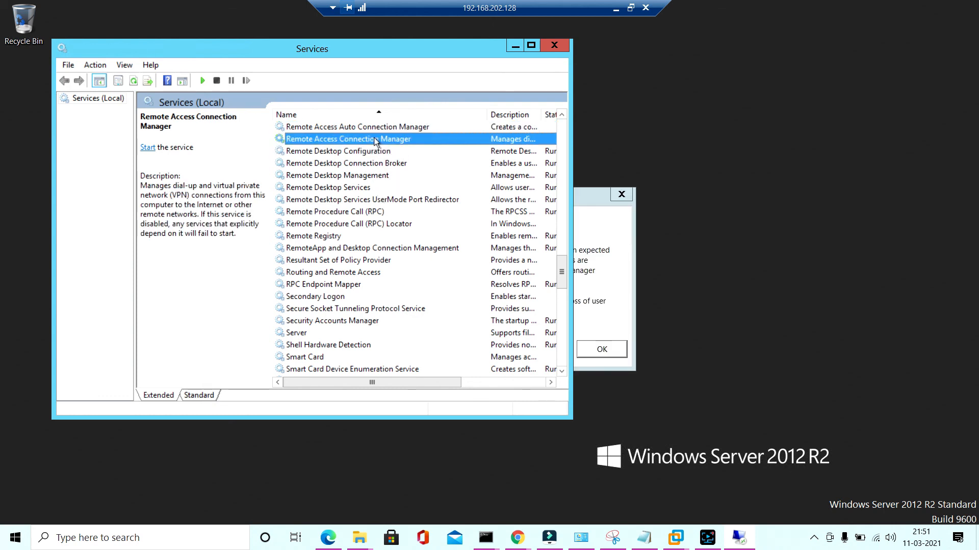
click(375, 164)
click(370, 177)
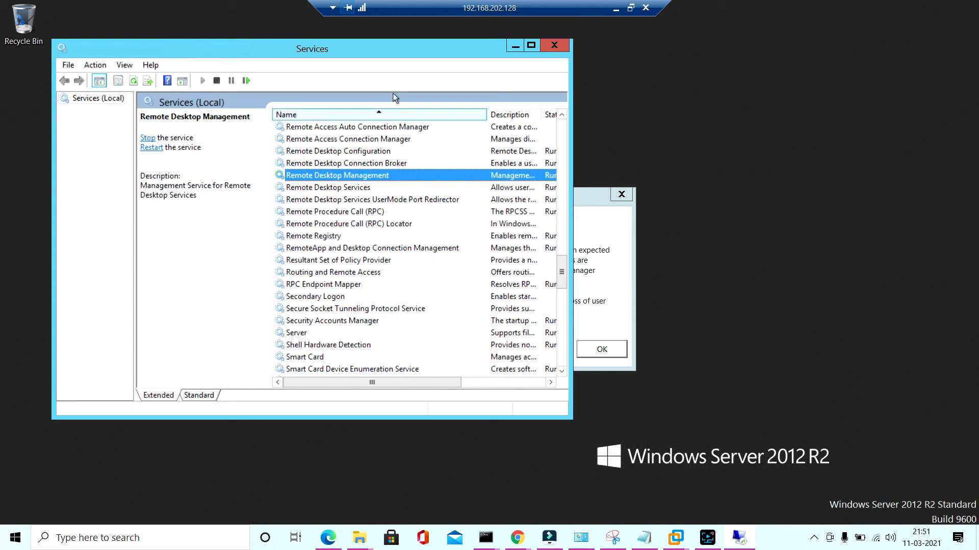
drag(403, 51, 489, 67)
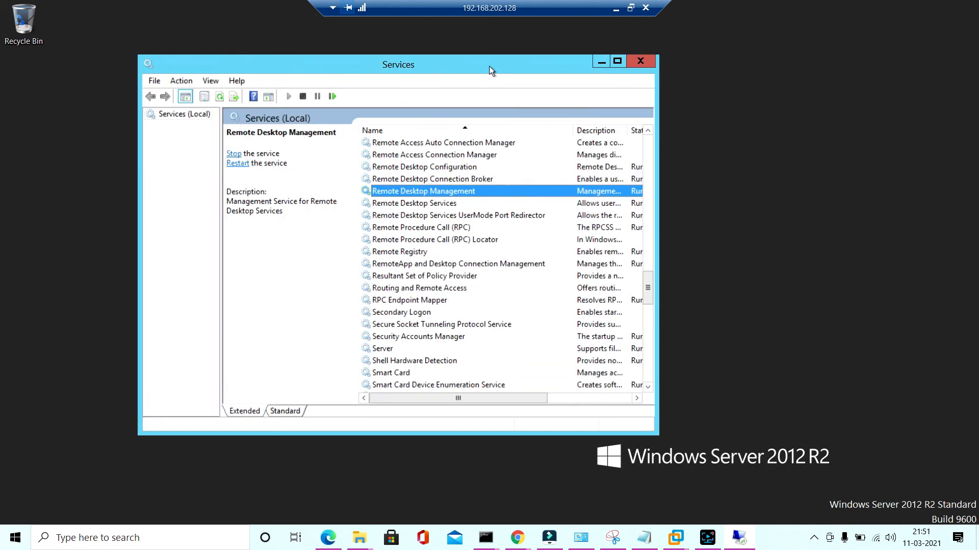